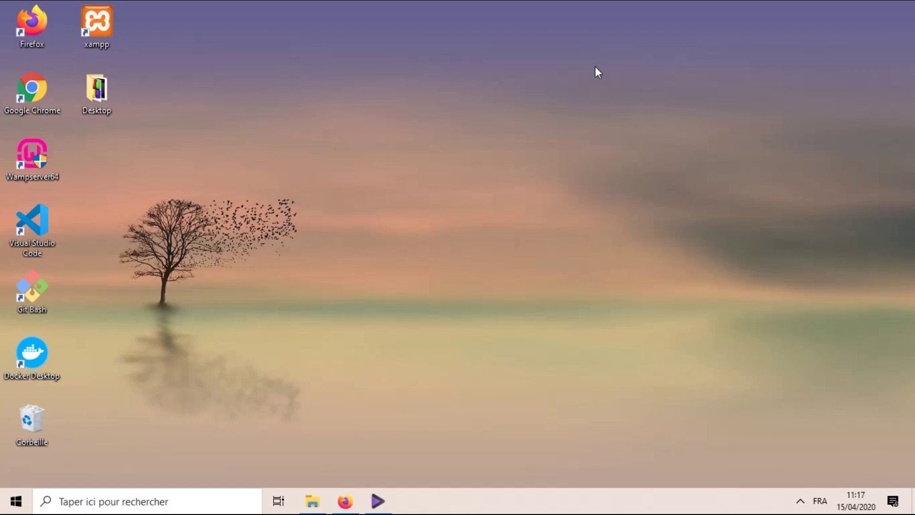
- Restore the Firefox window showing the WordPress.org home page from the taskbar
left_click(355, 508)
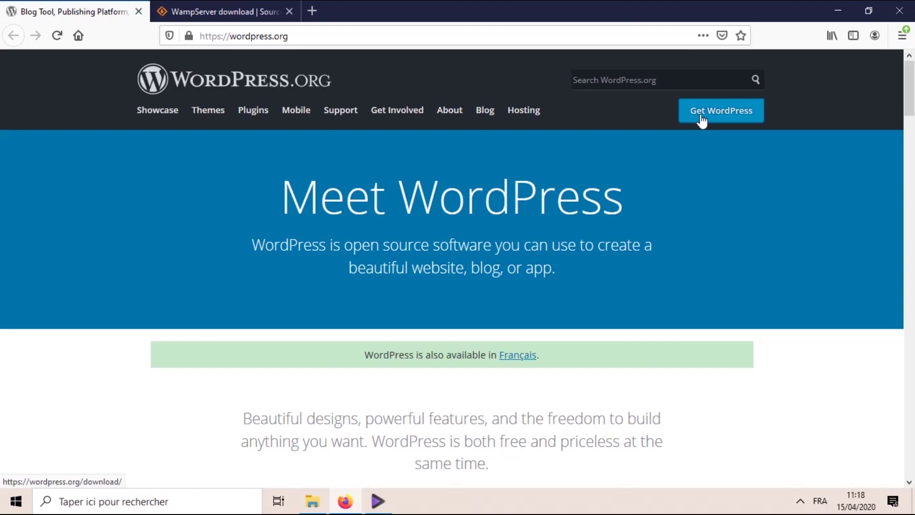
- Check wordpress-5.0.3-fr_FR.zip in Téléchargements and the WampServer download tab, then minimise Firefox
left_click(312, 500)
left_click(641, 134)
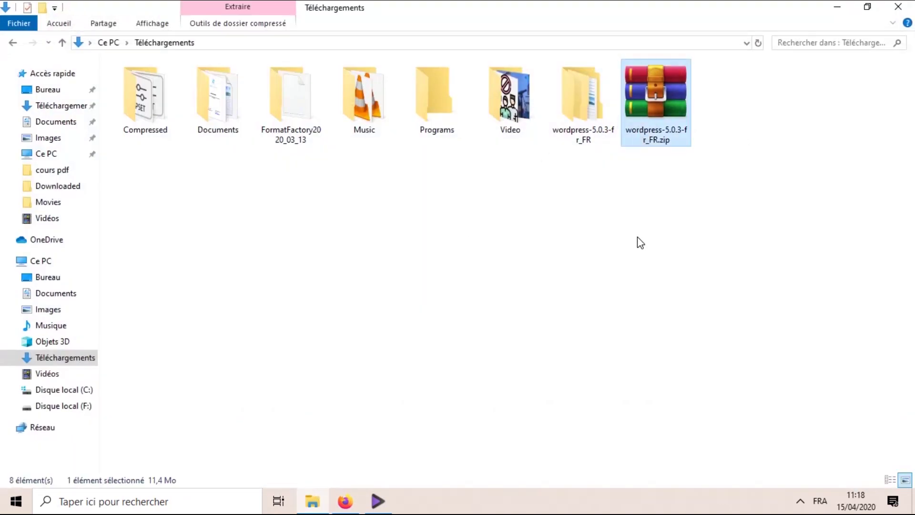
left_click(311, 503)
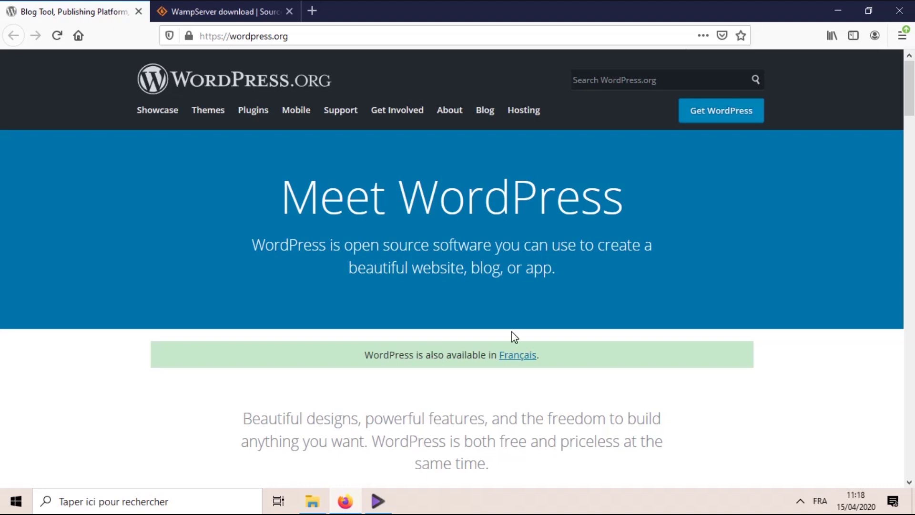
left_click(245, 9)
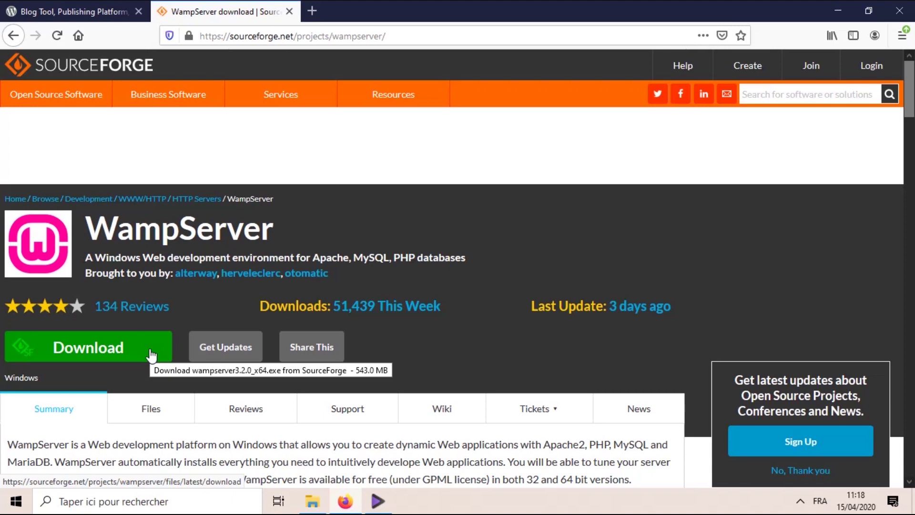
left_click(827, 12)
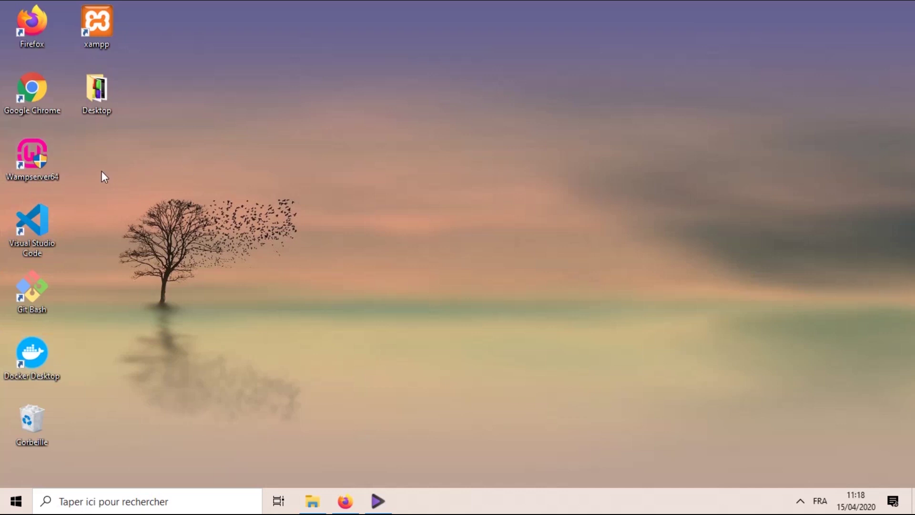
- Launch WampServer 3.1.9 from the desktop shortcut and open phpMyAdmin from its tray menu
double_click(53, 172)
left_click(359, 339)
left_click(801, 506)
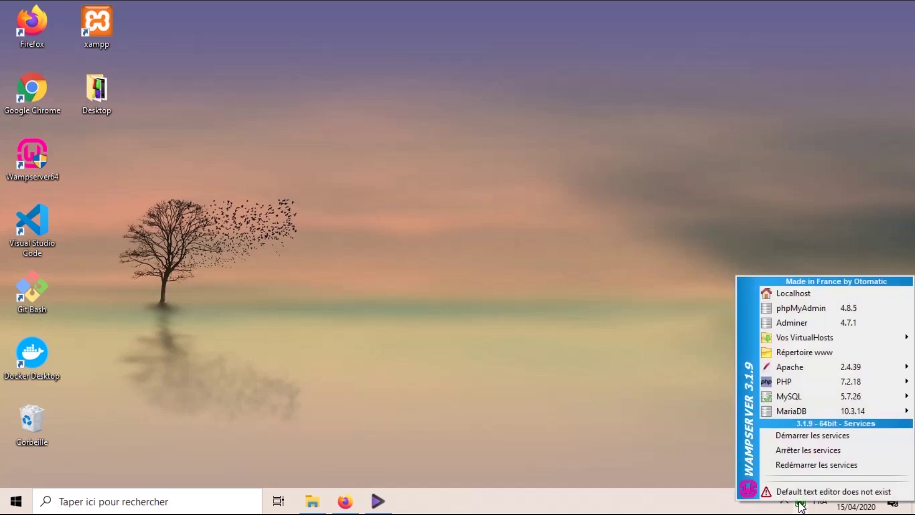
left_click(785, 307)
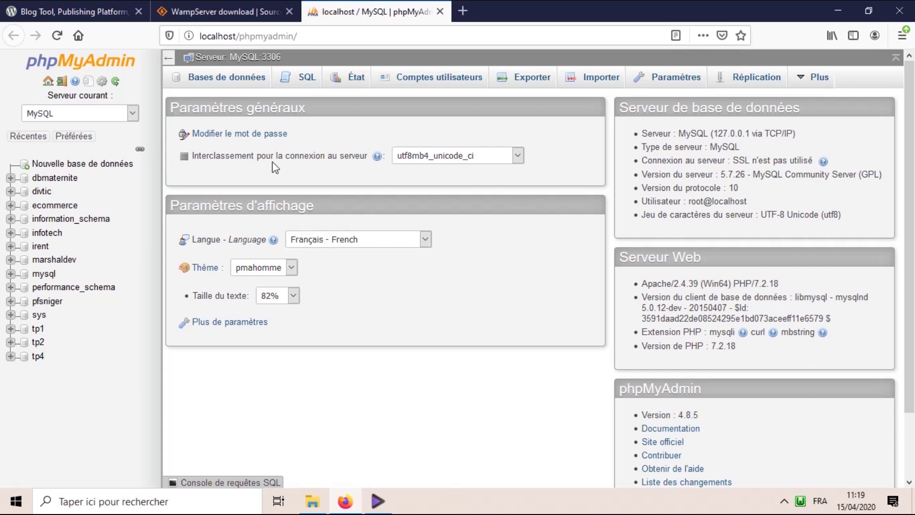
- Create the database 'mabase' with the default Interclassement collation, then minimise Firefox
left_click(230, 80)
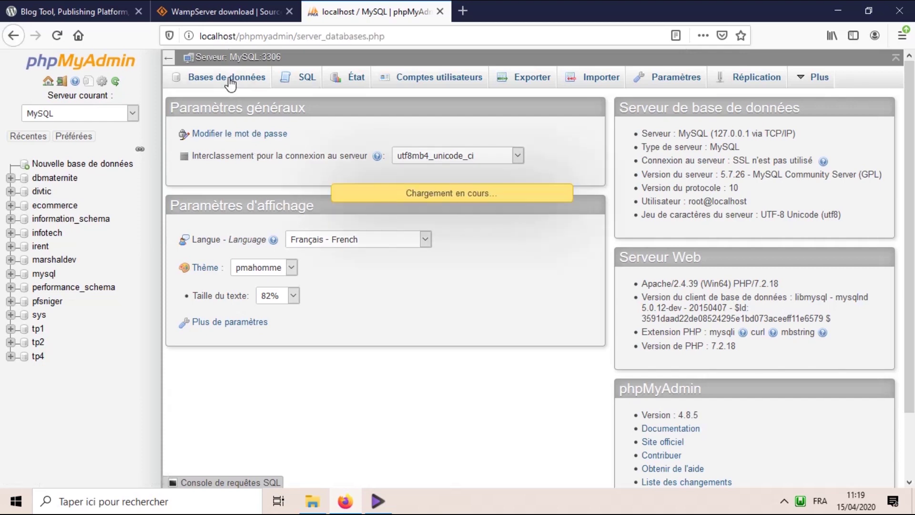
scroll(374, 254, "down", 3)
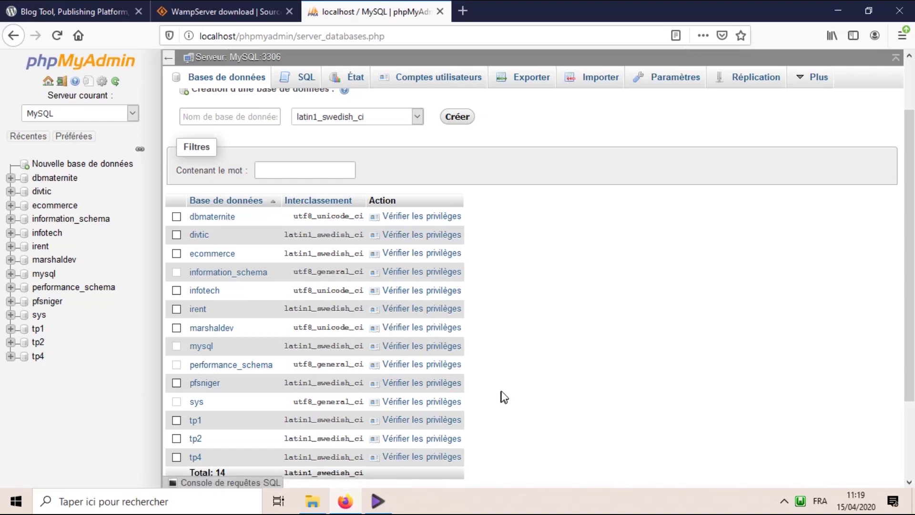
scroll(501, 391, "up", 3)
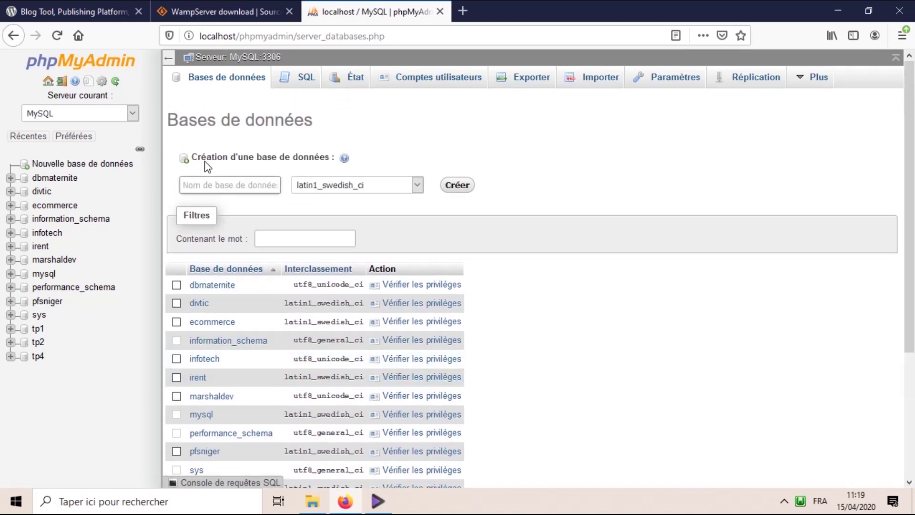
left_click(216, 185)
type("mabase")
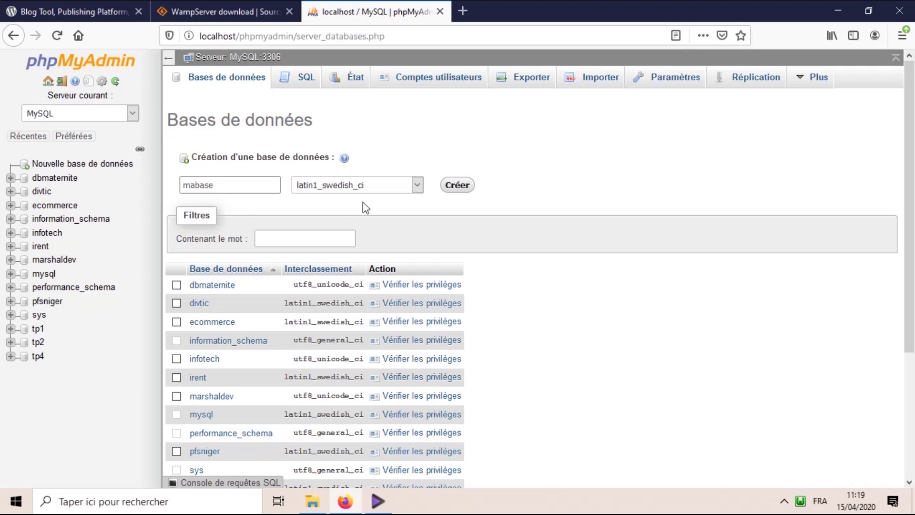
left_click(359, 188)
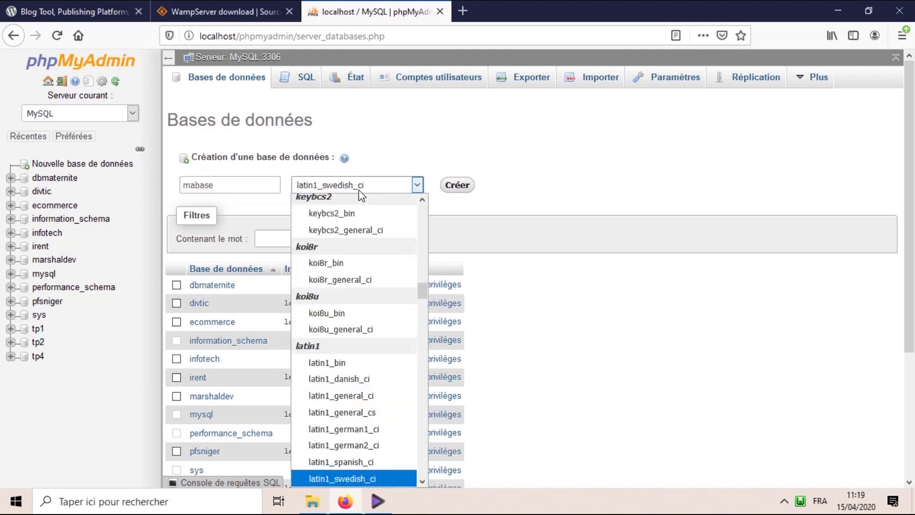
left_click(360, 192)
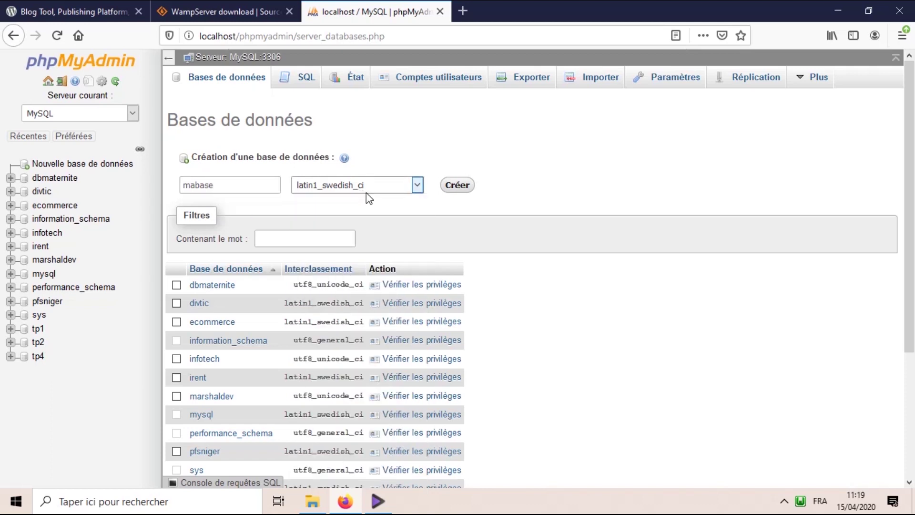
left_click(366, 193)
left_click_drag(421, 298, 422, 212)
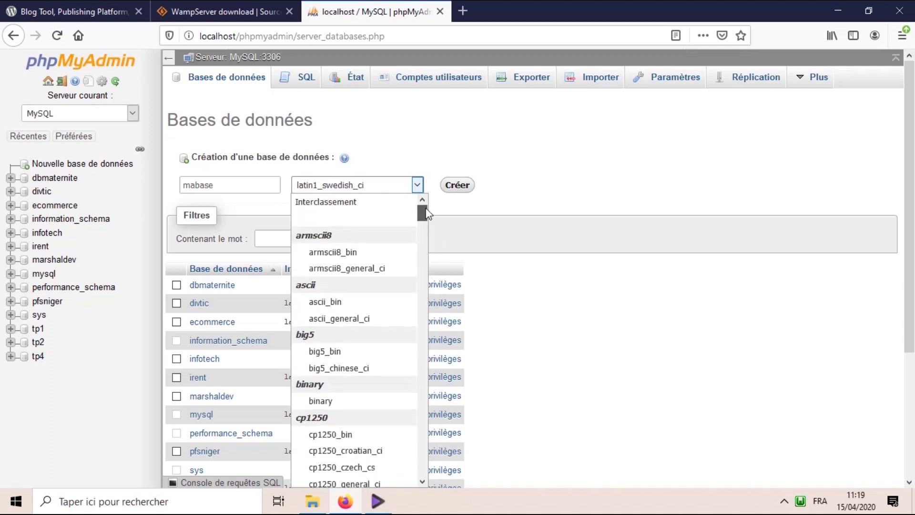
left_click(373, 202)
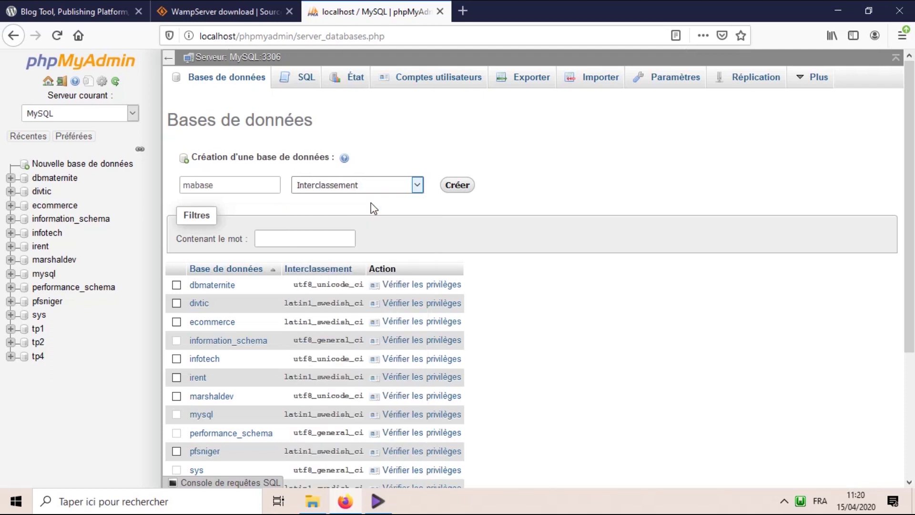
left_click(450, 188)
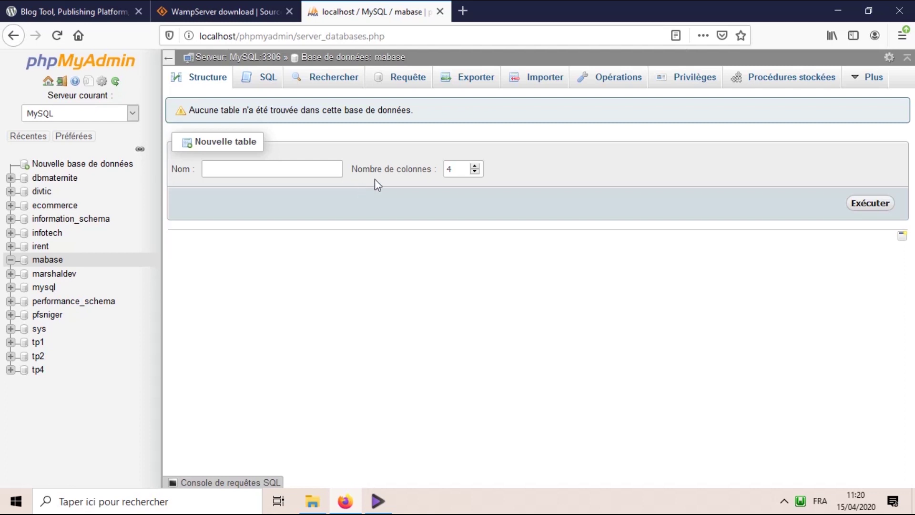
left_click(829, 10)
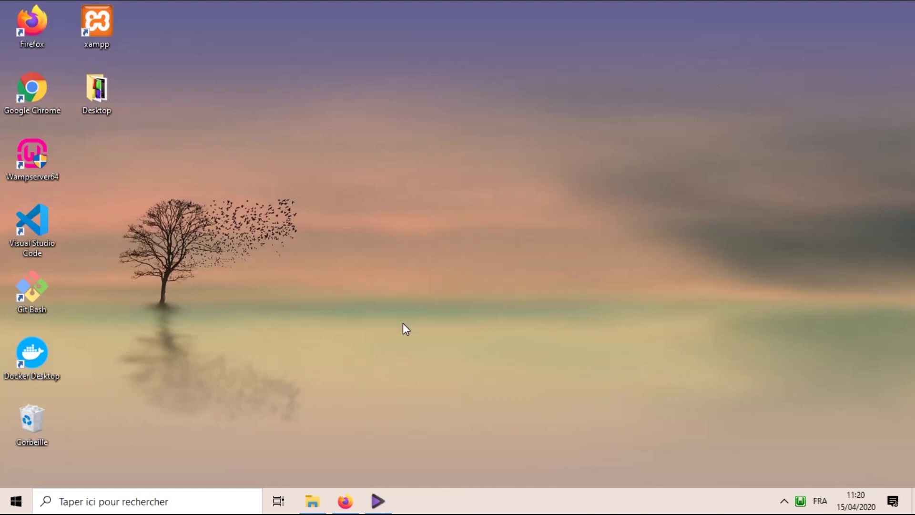
- Open the extracted wordpress-5.0.3-fr_FR\wordpress folder in Téléchargements
left_click(317, 504)
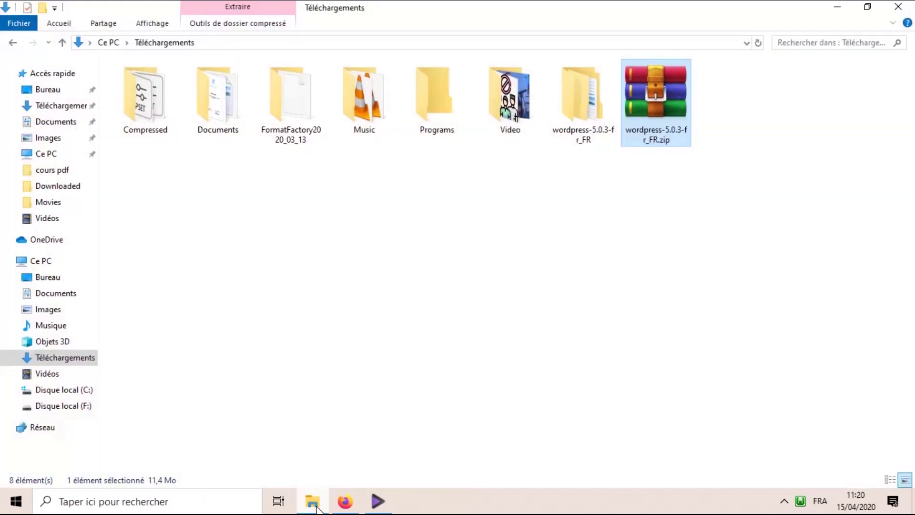
right_click(651, 127)
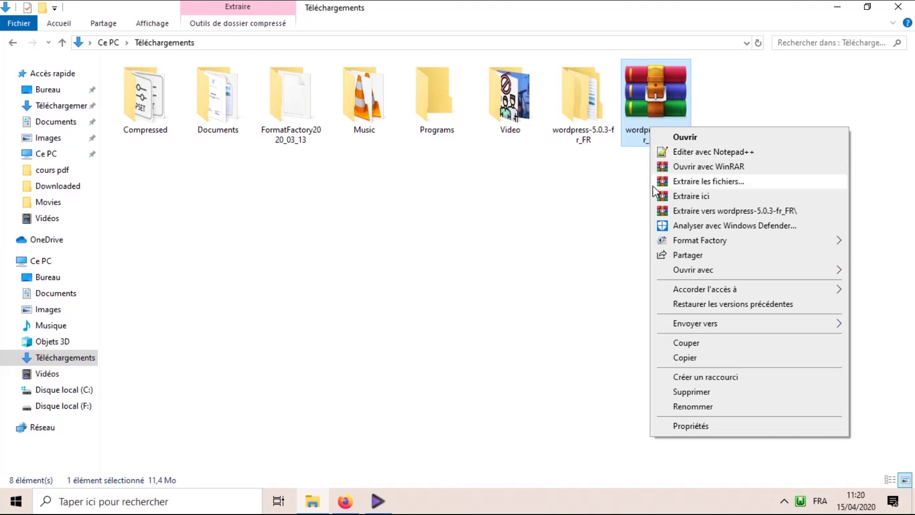
left_click(616, 184)
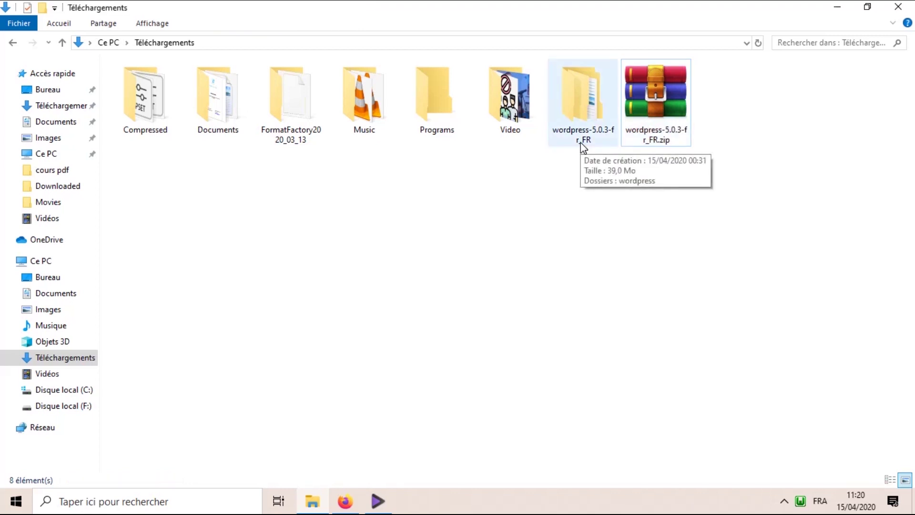
double_click(569, 113)
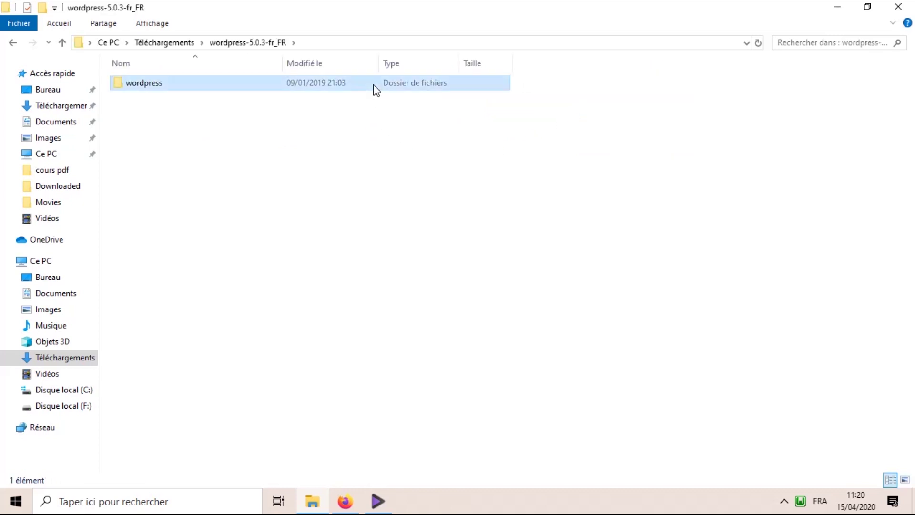
double_click(374, 86)
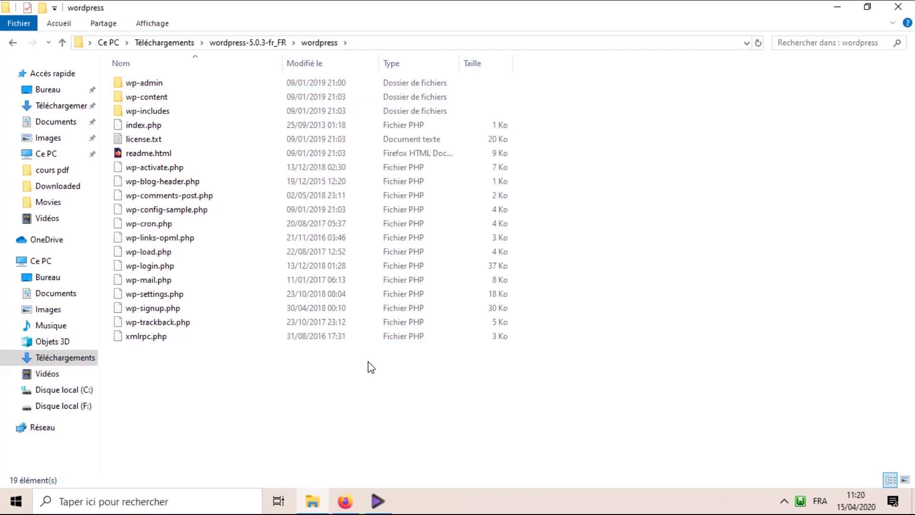
- Copy all 19 WordPress files and folders and go to Ce PC
key("ctrl+a")
right_click(339, 216)
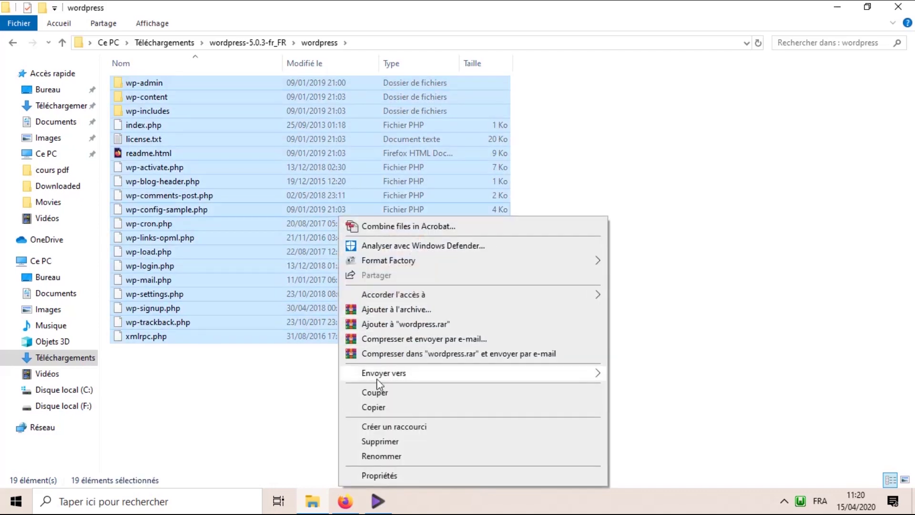
left_click(387, 407)
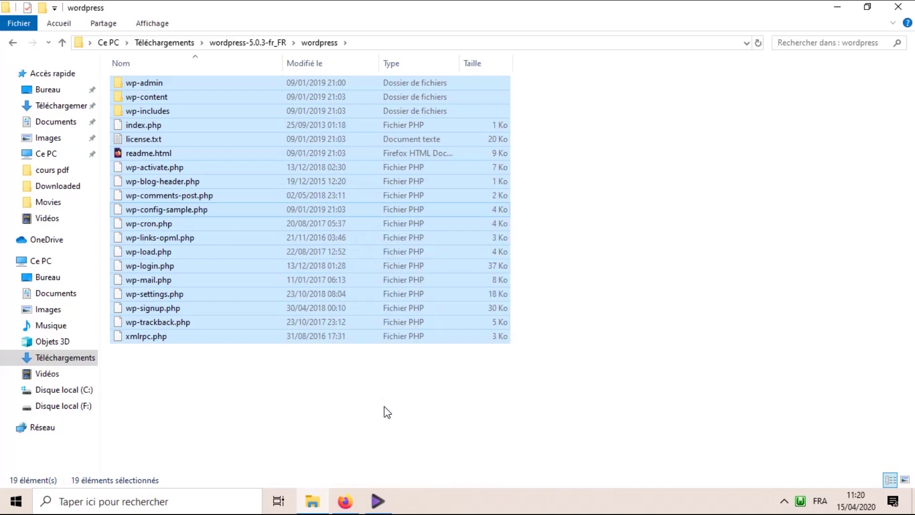
left_click(41, 261)
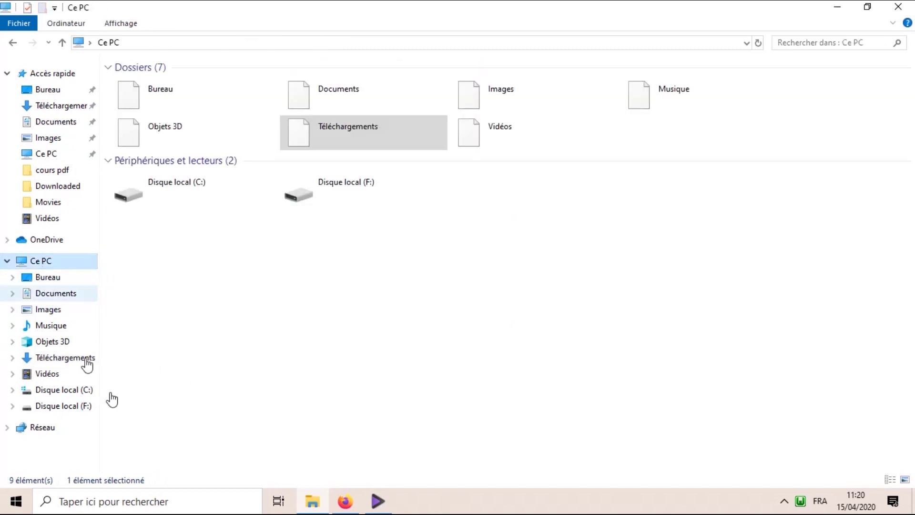
- Navigate to C:\wamp64\www on Disque local (C:)
left_click(190, 201)
double_click(190, 201)
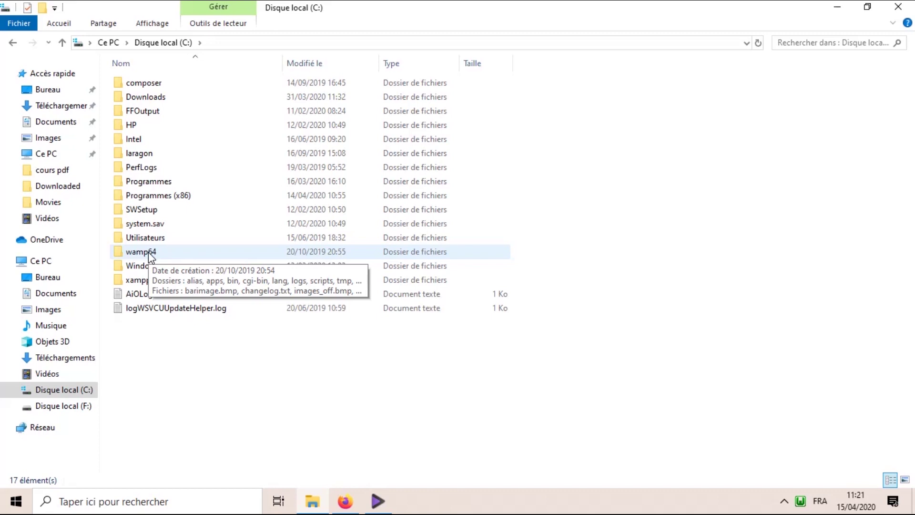
double_click(148, 253)
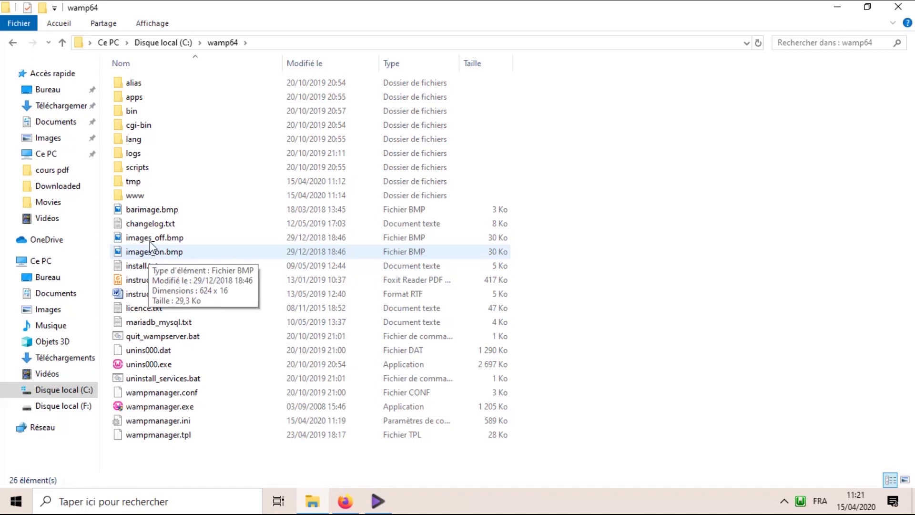
double_click(146, 197)
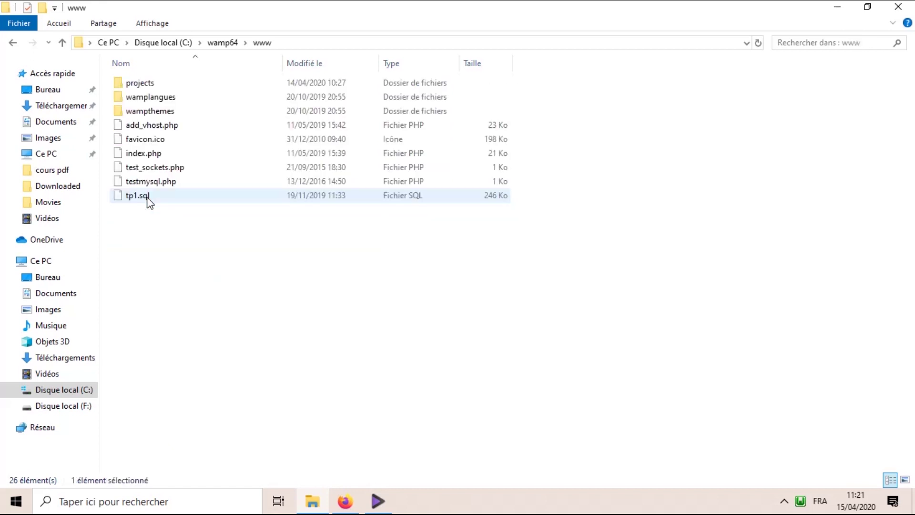
right_click(150, 225)
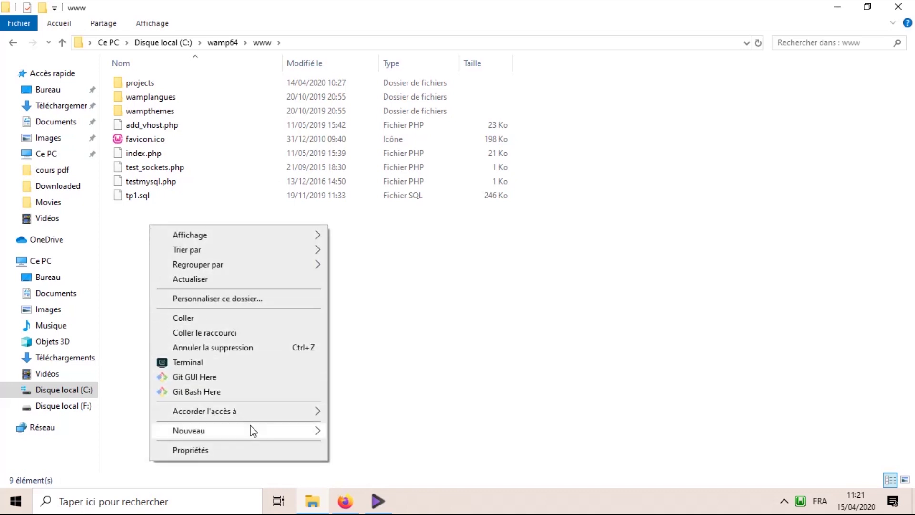
mouse_move(256, 434)
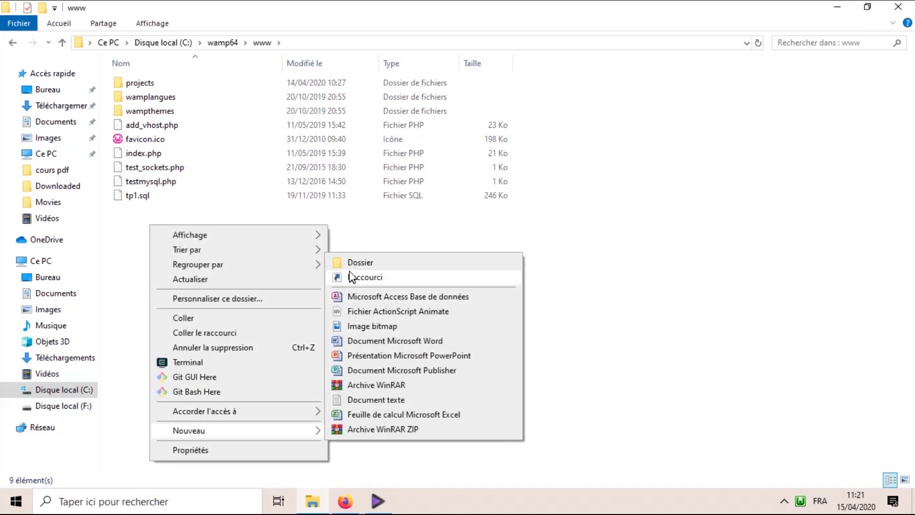
left_click(351, 268)
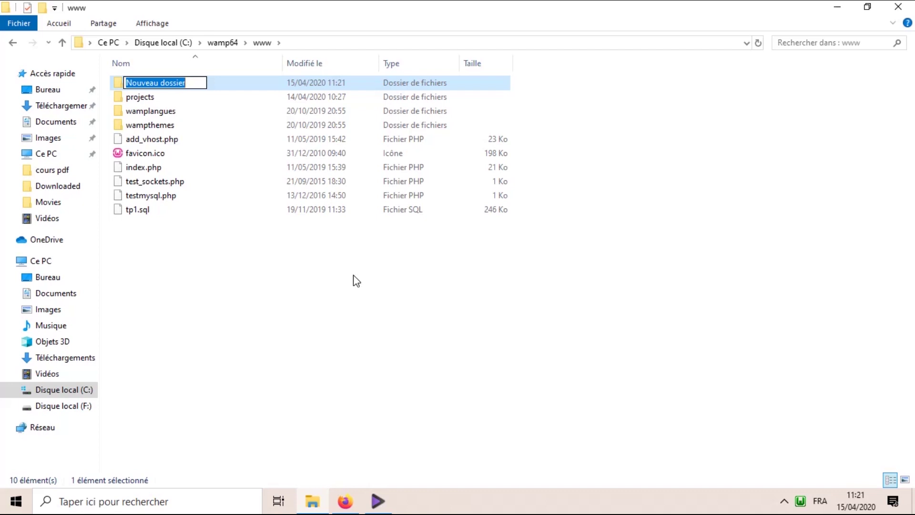
type("monsite")
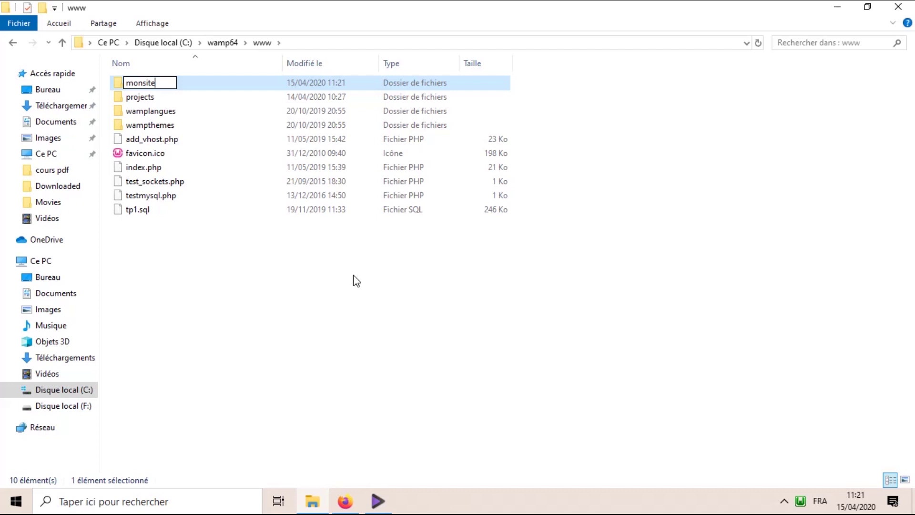
key("Return")
key("Return")
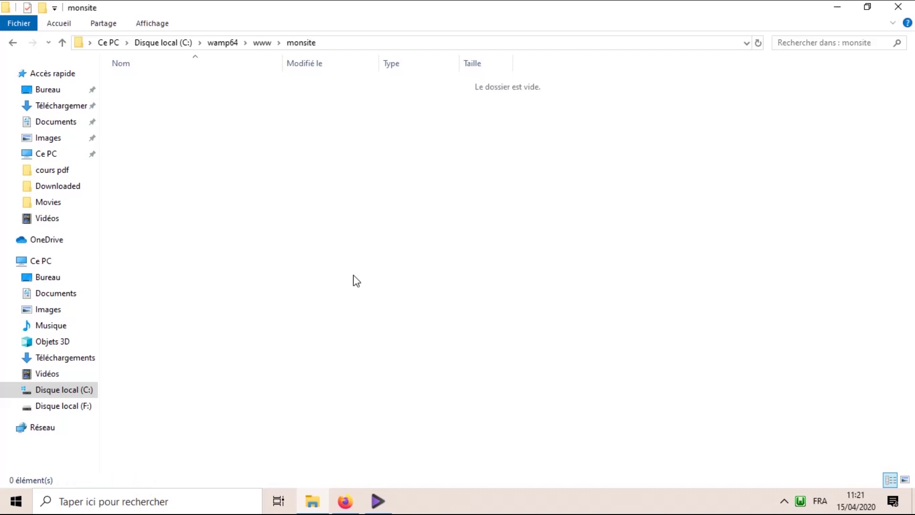
- Paste the 19 copied WordPress items into monsite and close the Explorer window
right_click(338, 190)
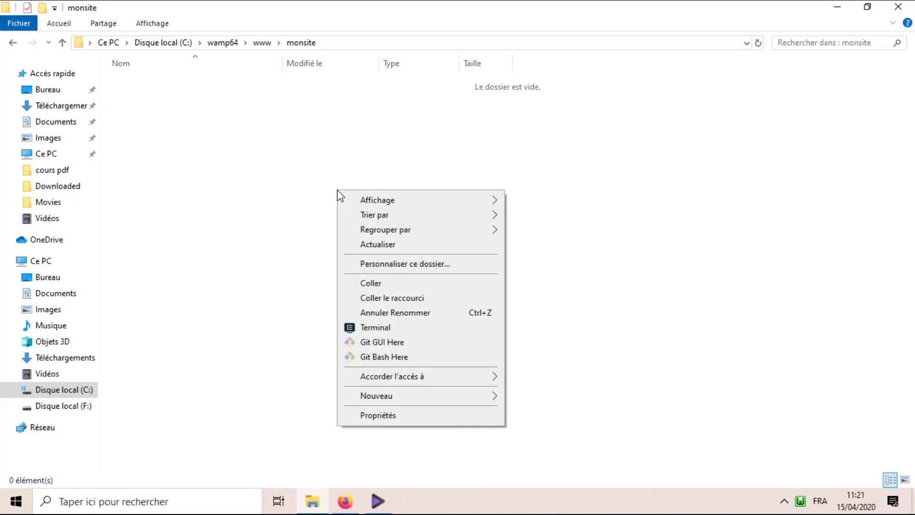
left_click(431, 286)
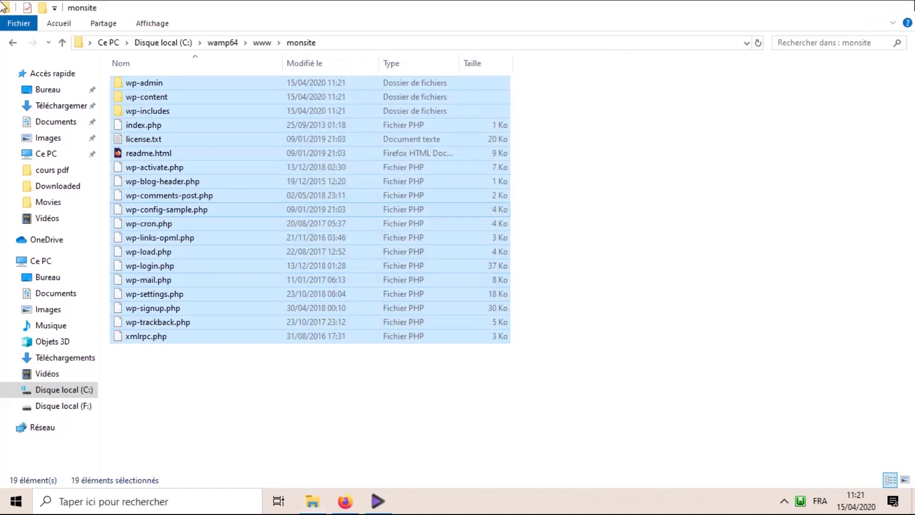
left_click(898, 7)
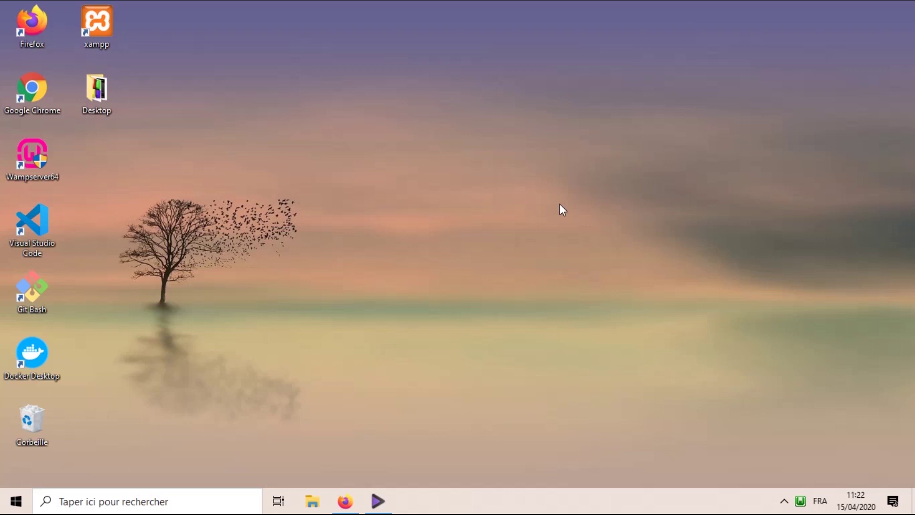
- Open the Localhost home page from the WampServer tray menu
left_click(799, 508)
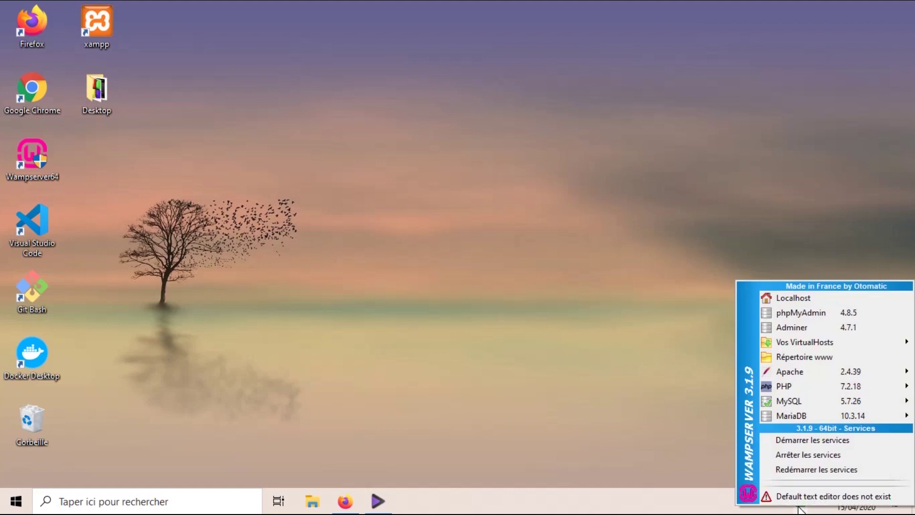
left_click(771, 298)
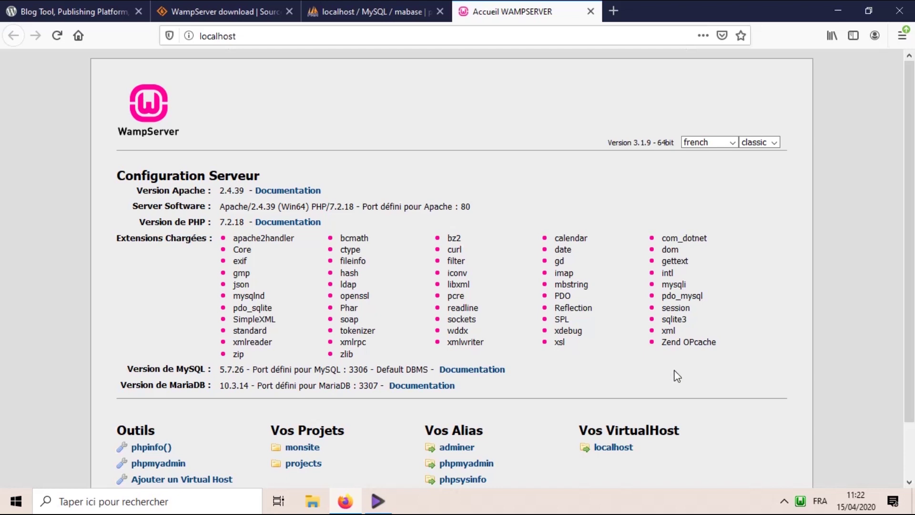
- Load localhost/monsite in Firefox to reach the WordPress setup welcome page
scroll(674, 373, "down", 2)
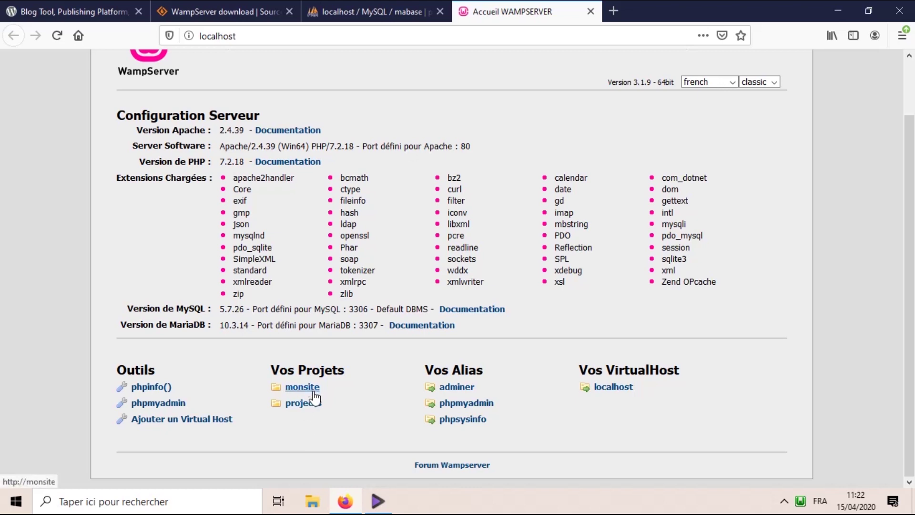
left_click(322, 35)
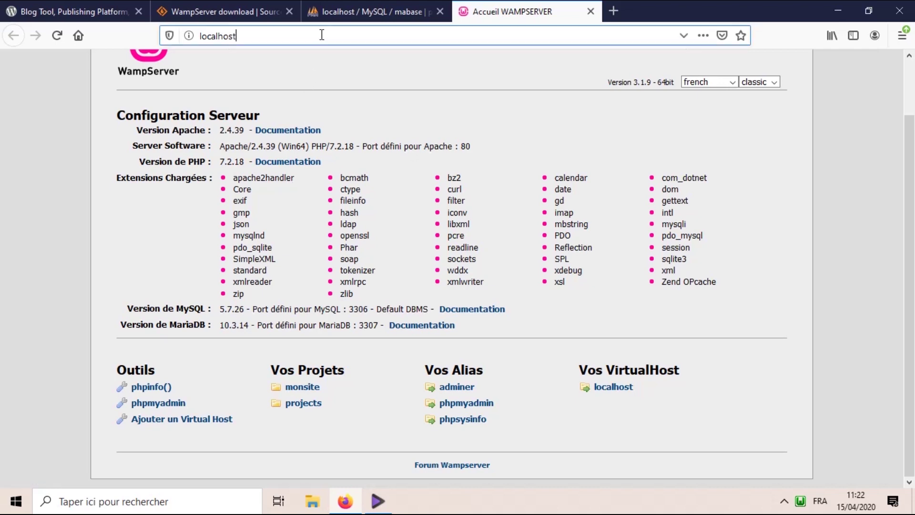
type("/m")
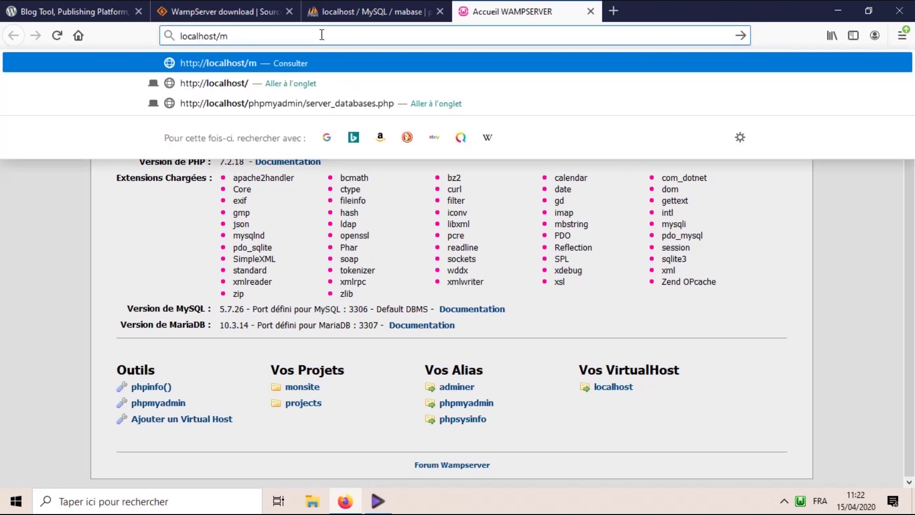
type("onsite")
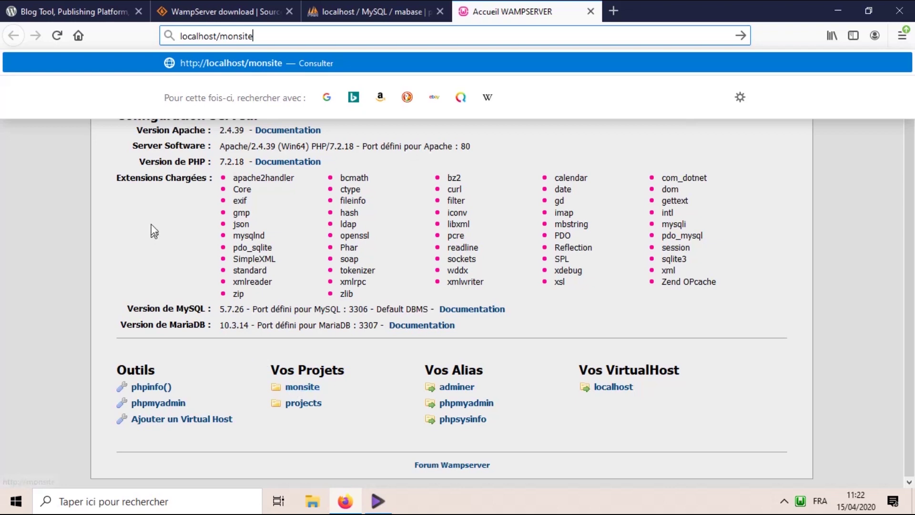
left_click_drag(217, 37, 288, 56)
key("Return")
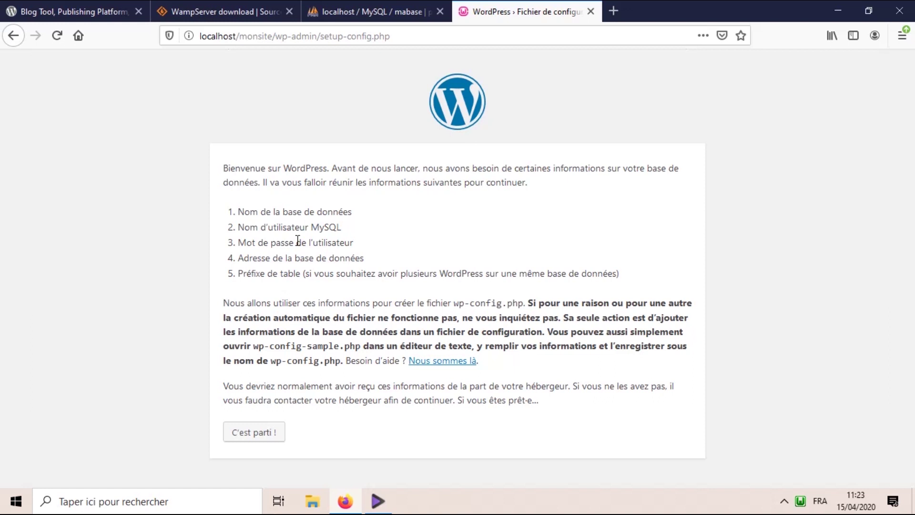
- Start the WordPress configuration with "C'est parti !"
left_click(253, 432)
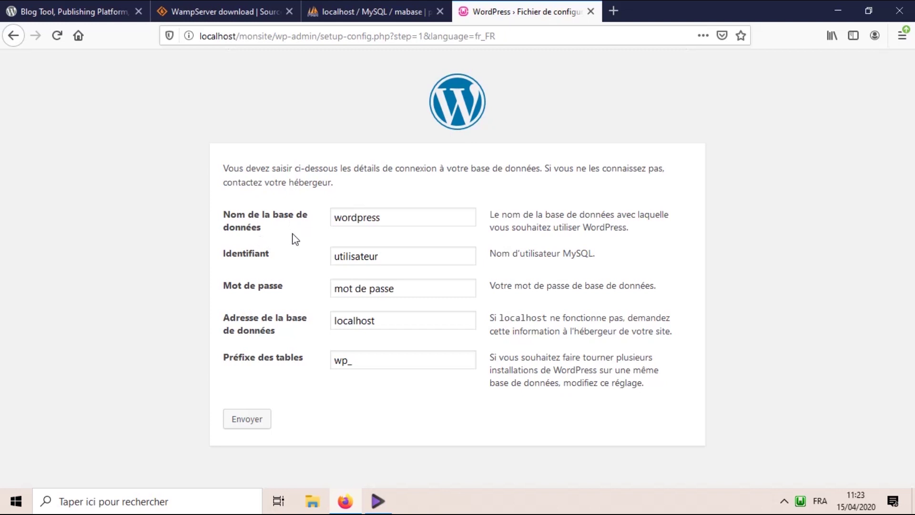
- Enter mabase as the database name and root as the database username
left_click(334, 6)
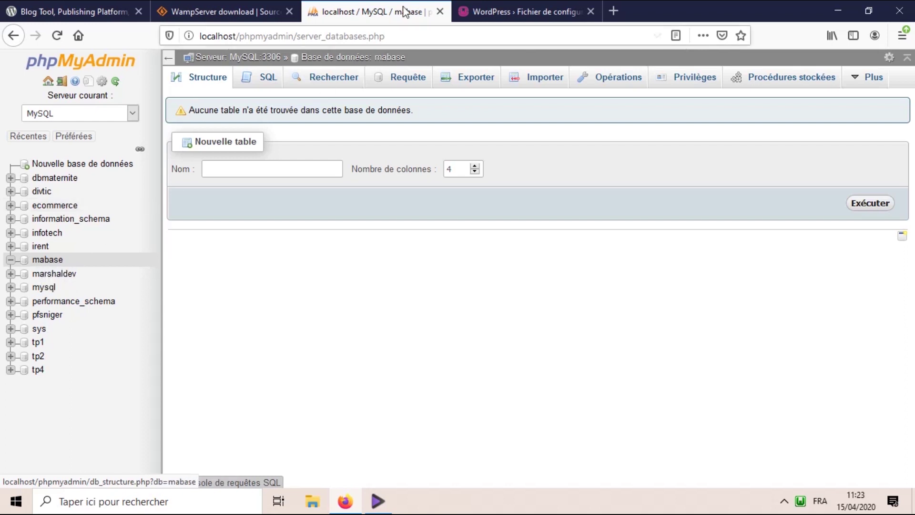
left_click(477, 11)
left_click_drag(384, 219, 260, 228)
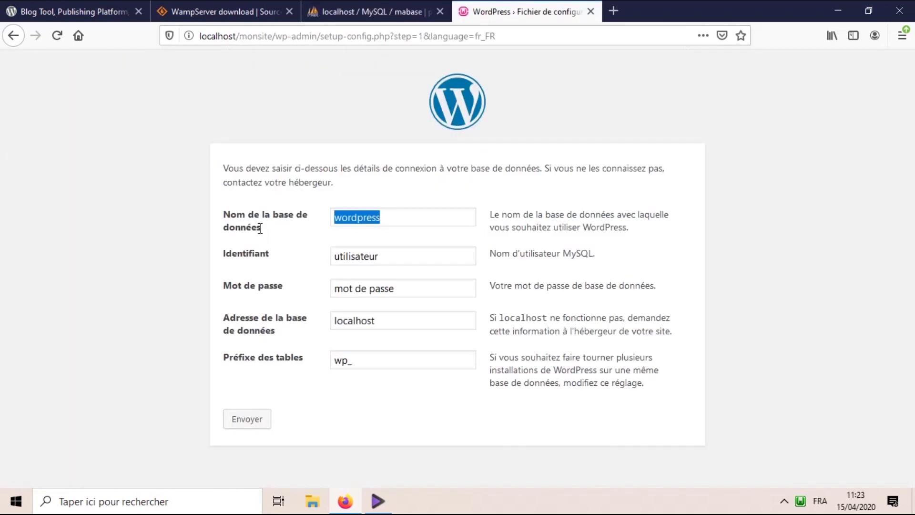
type("mabase")
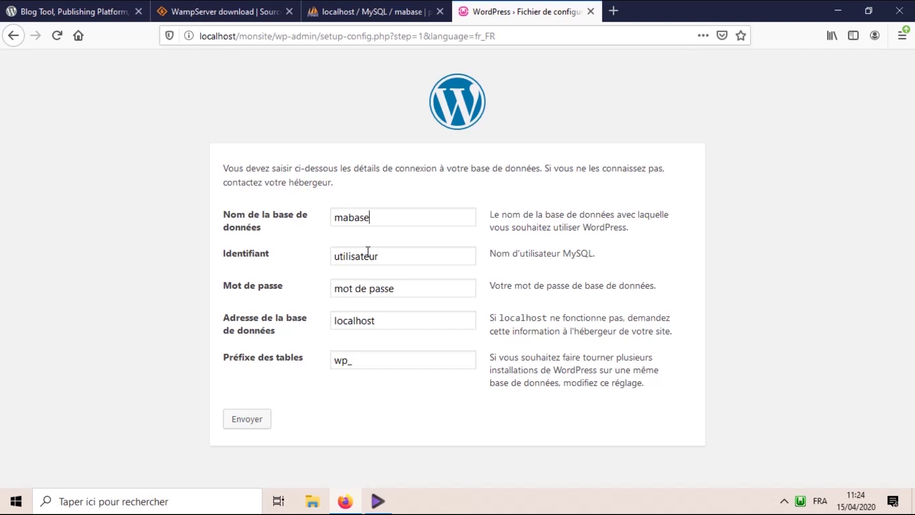
left_click_drag(426, 248, 268, 266)
type("root")
- Leave the database password empty and submit the connection details
left_click(402, 290)
left_click_drag(396, 289, 238, 281)
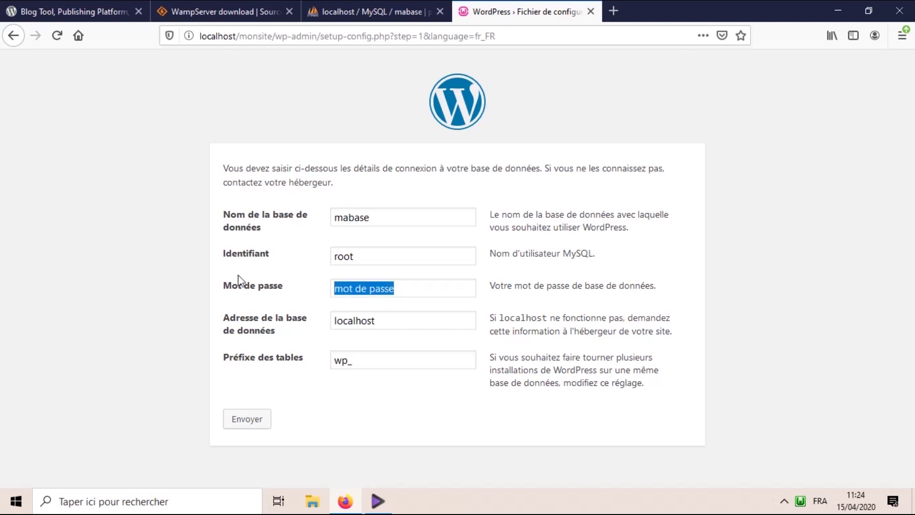
key("BackSpace")
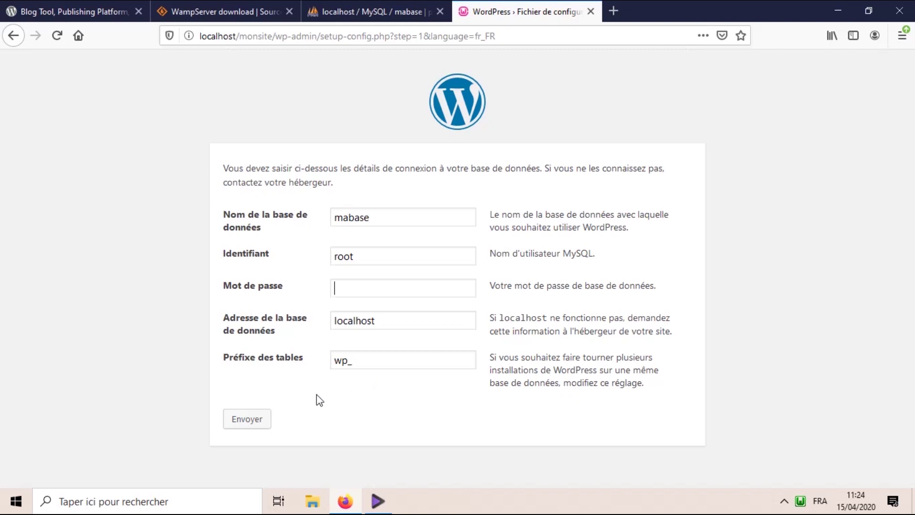
left_click(257, 422)
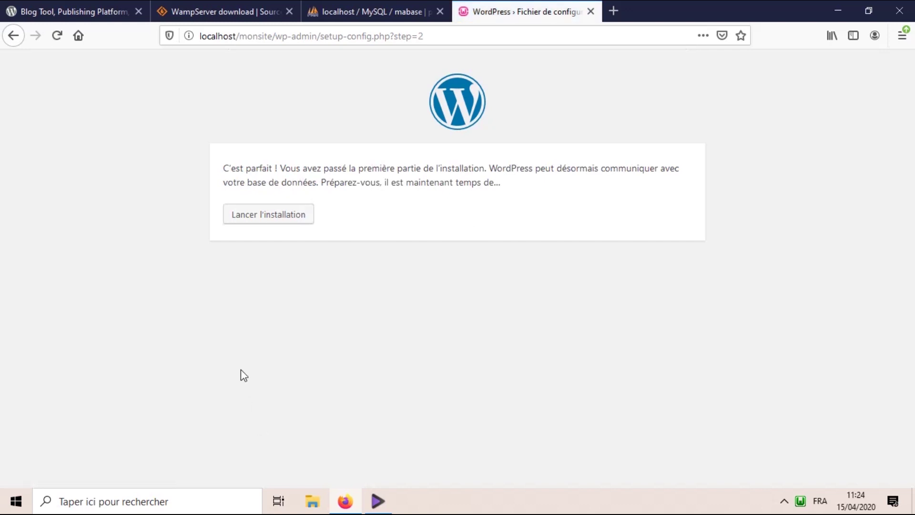
- Launch the installation and enter 'mon site' as the site title
left_click(260, 221)
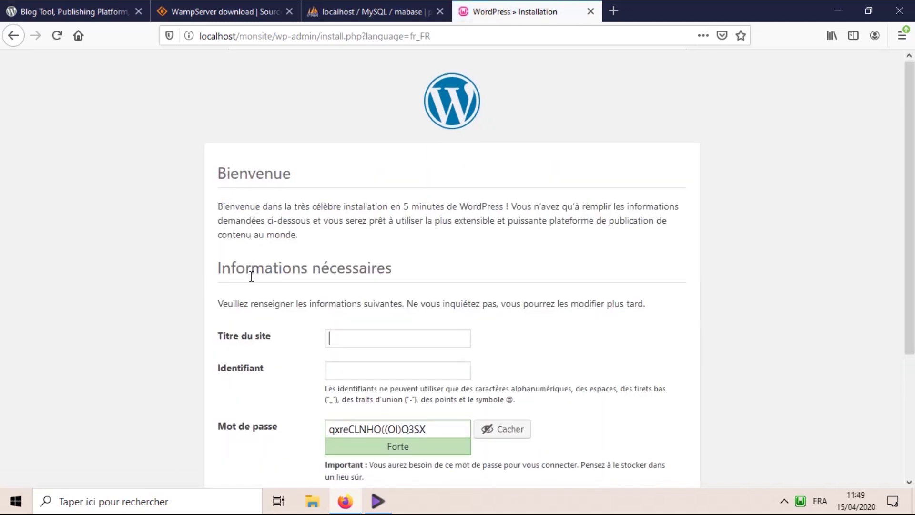
scroll(250, 277, "down", 2)
scroll(253, 282, "down", 1)
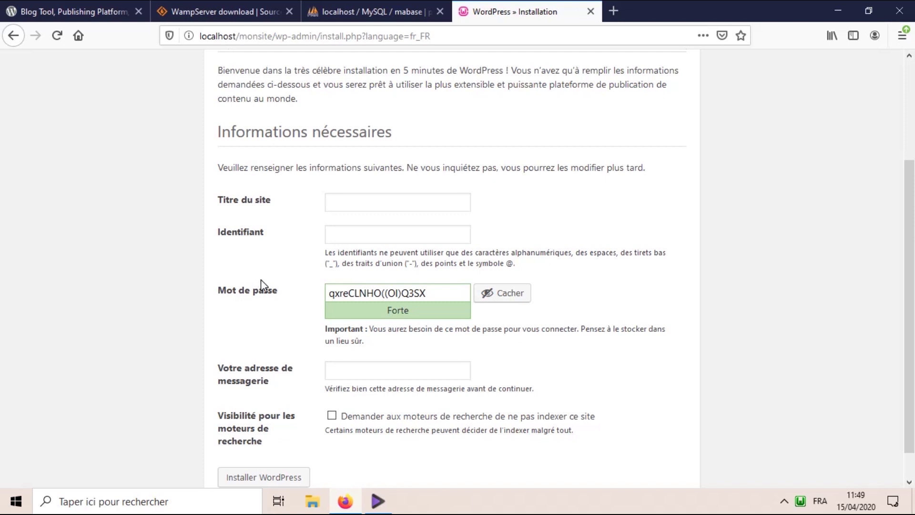
type("mon site")
- Enter admin as the administrator username and select the generated password for replacement
left_click(347, 235)
type("admin")
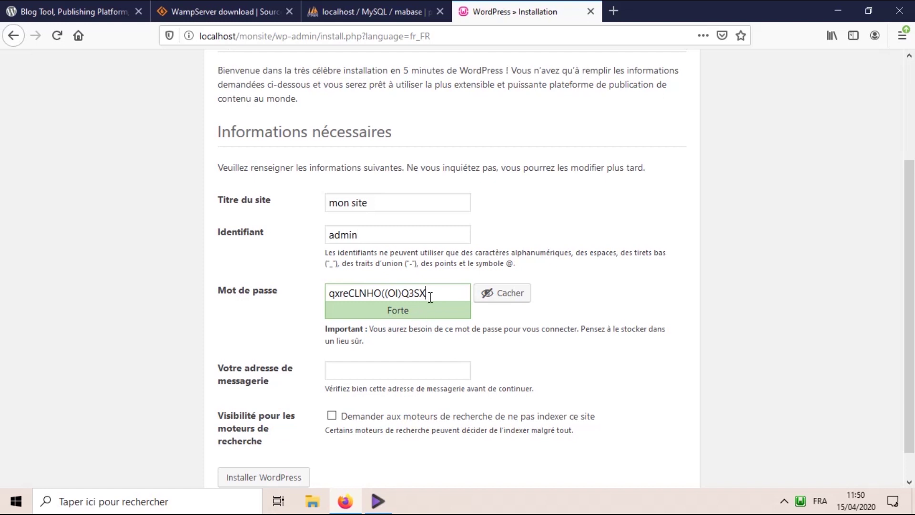
left_click_drag(430, 295, 296, 305)
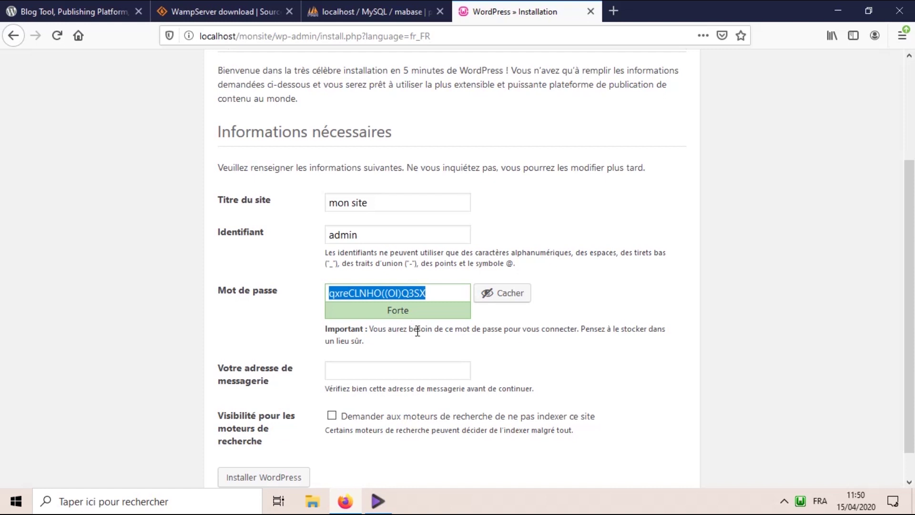
- Replace the generated password with a short weak password, with characters hidden
type("a")
left_click(482, 300)
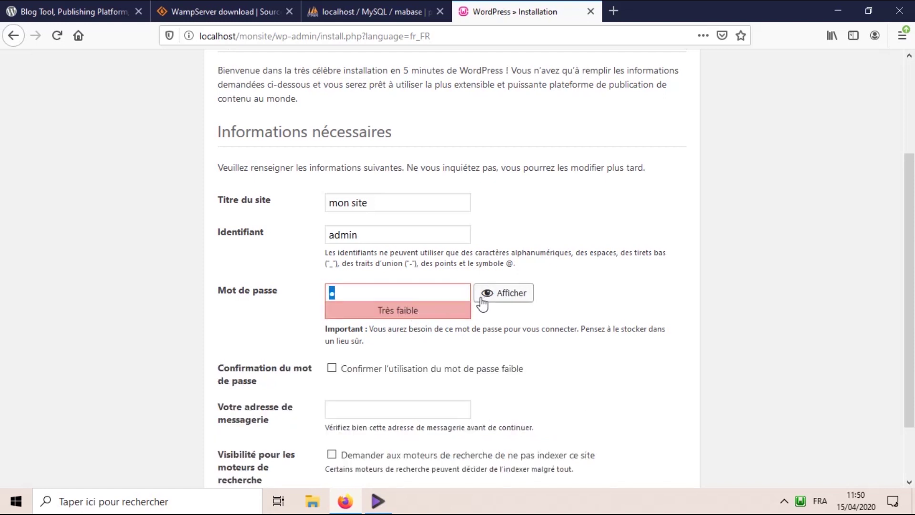
left_click(392, 291)
type("admin")
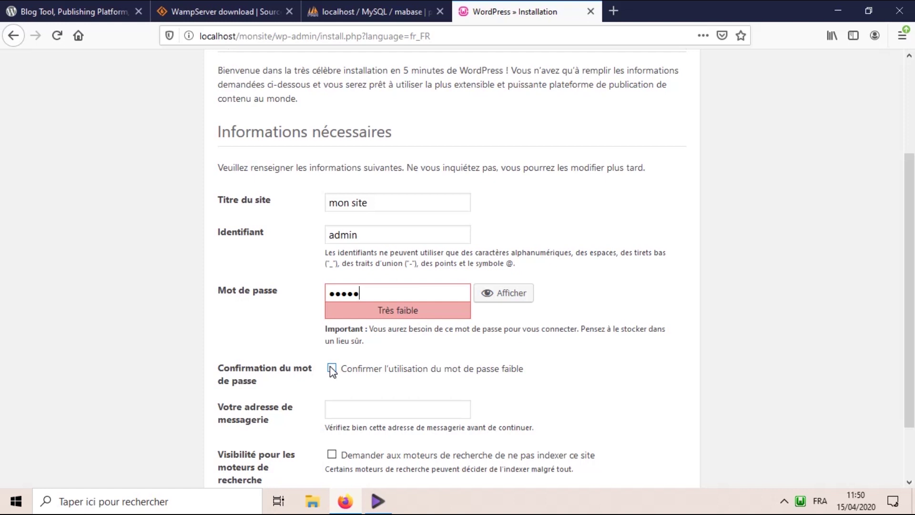
- Tick the confirmation to accept using the weak password
scroll(330, 369, "down", 3)
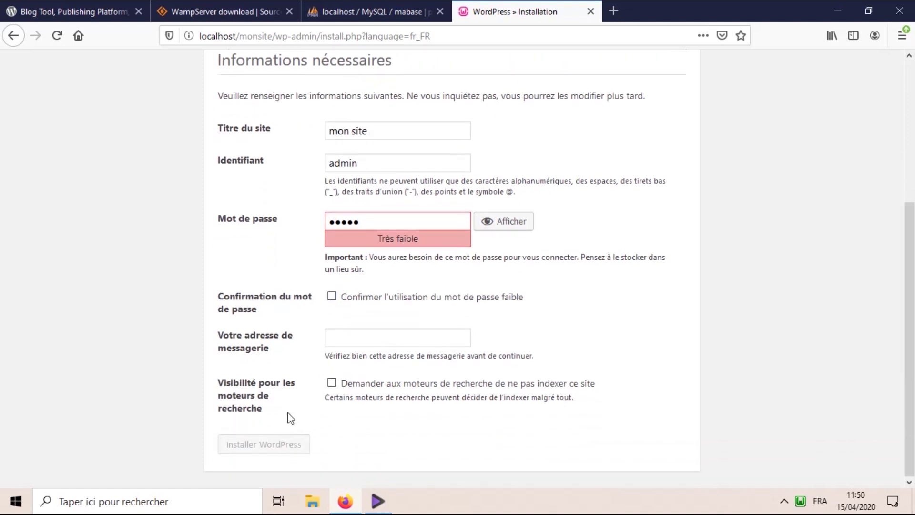
left_click(331, 297)
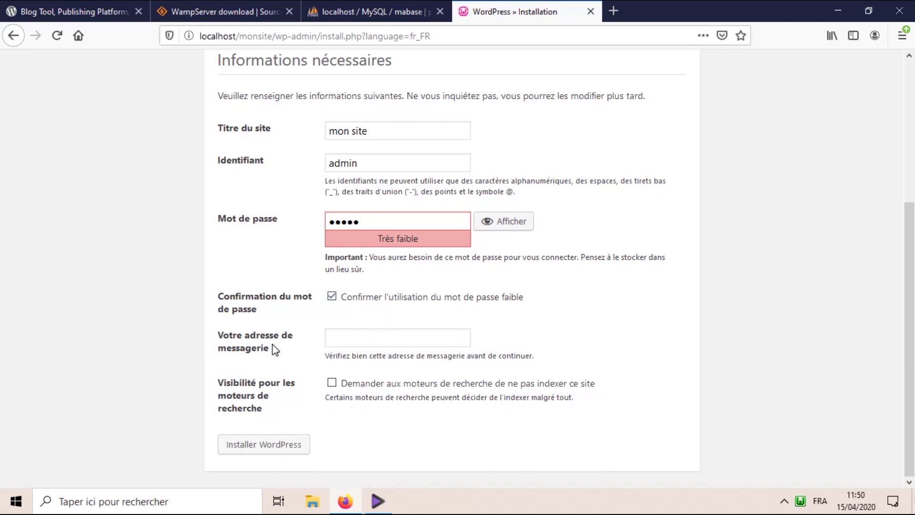
left_click(345, 336)
- Enter the administrator's e-mail address and run the WordPress installation
type("admin@gmail.com")
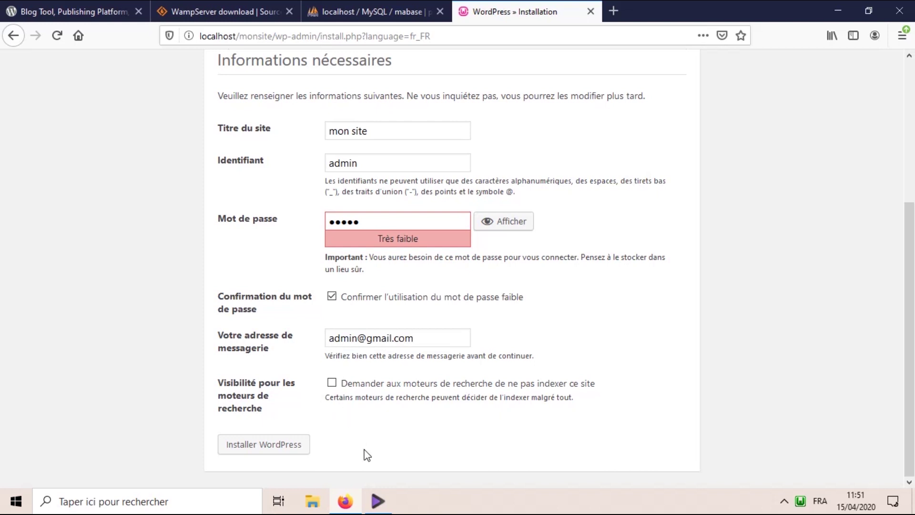
scroll(367, 456, "up", 2)
scroll(367, 455, "down", 2)
left_click(242, 451)
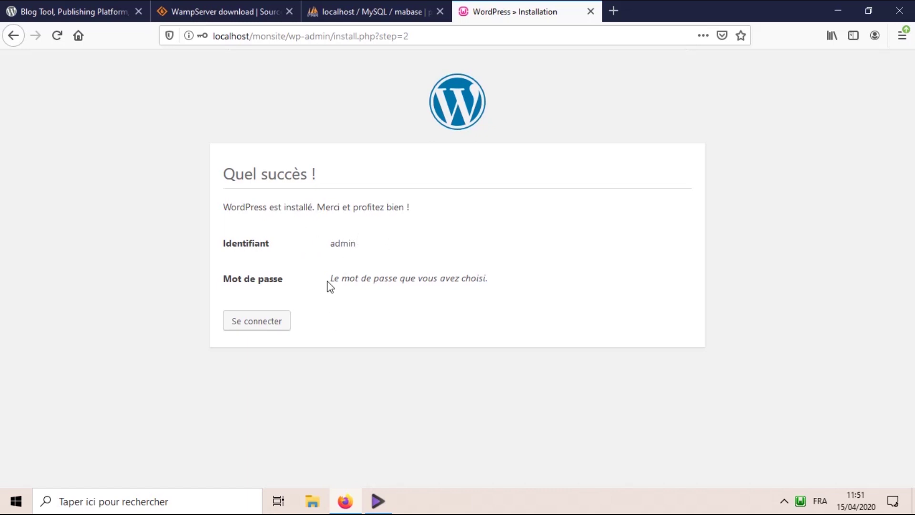
- Log in with username admin and the administrator password to reach the dashboard
left_click_drag(316, 249, 360, 248)
left_click(279, 322)
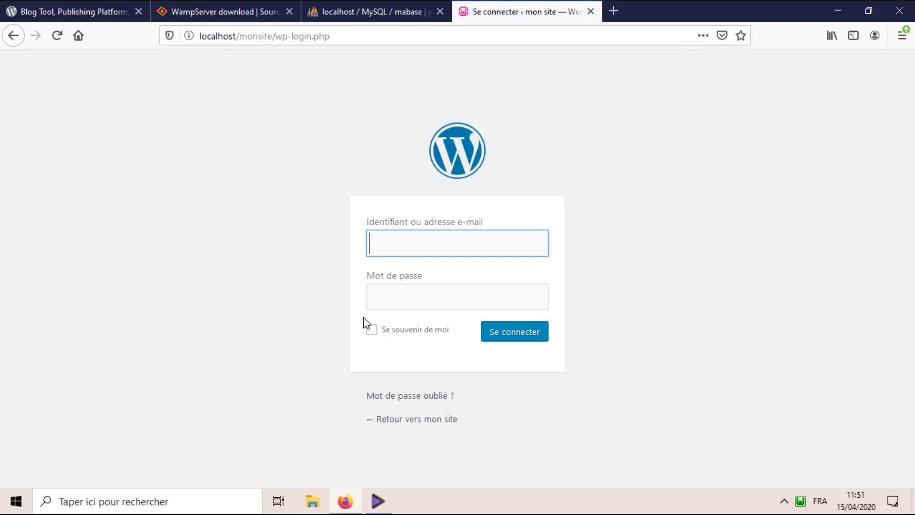
type("admin")
key("Tab")
type("admin")
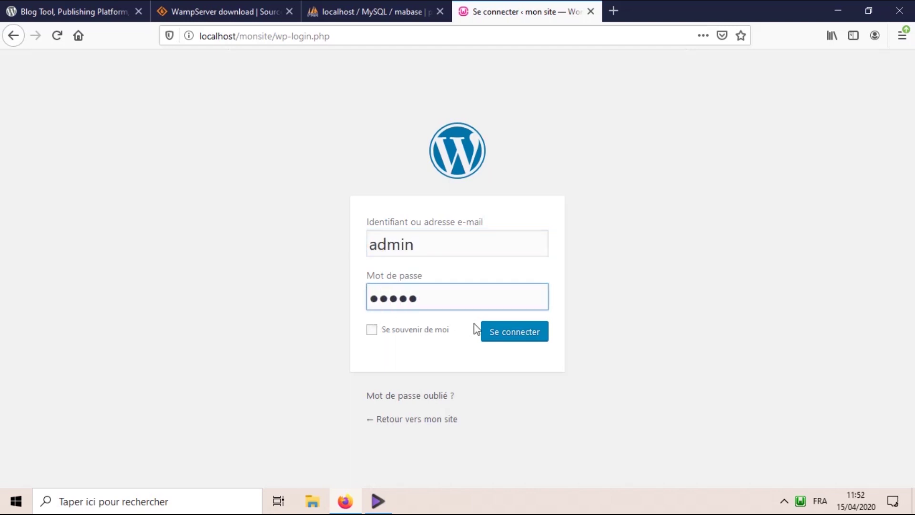
left_click(497, 335)
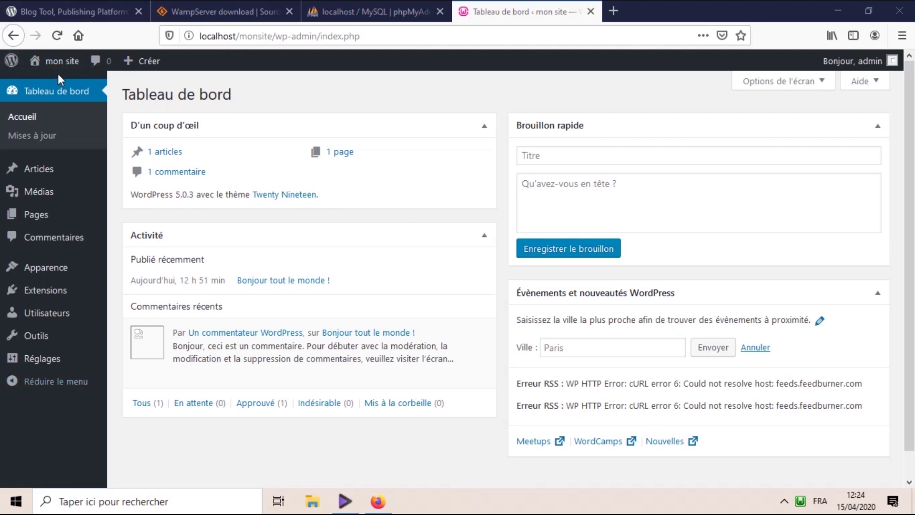
mouse_move(28, 63)
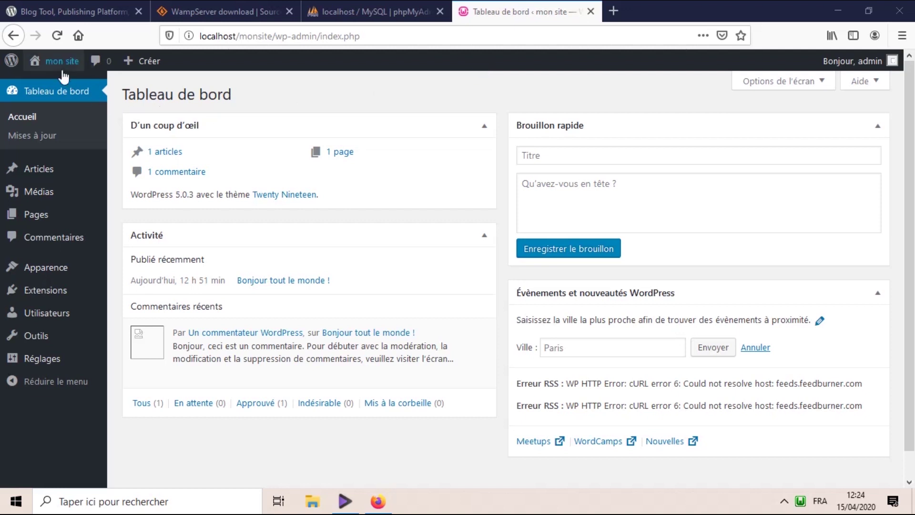
mouse_move(62, 69)
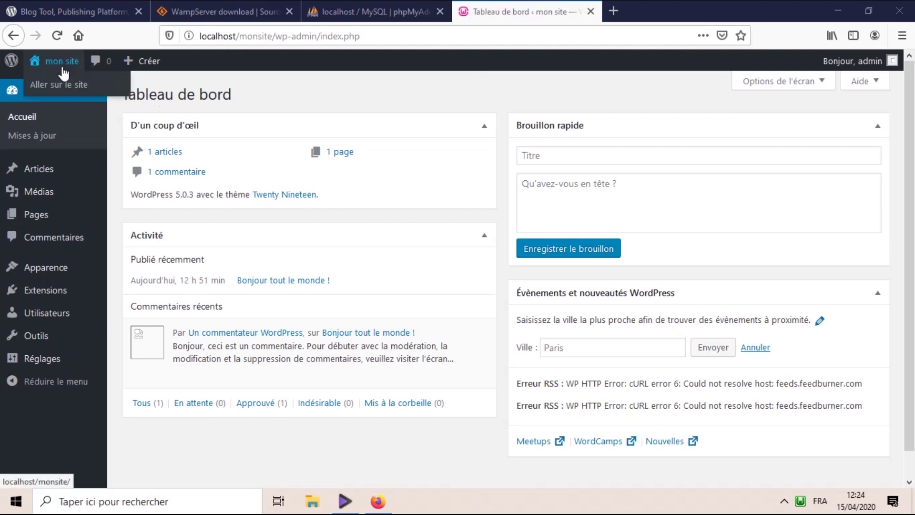
left_click(61, 92)
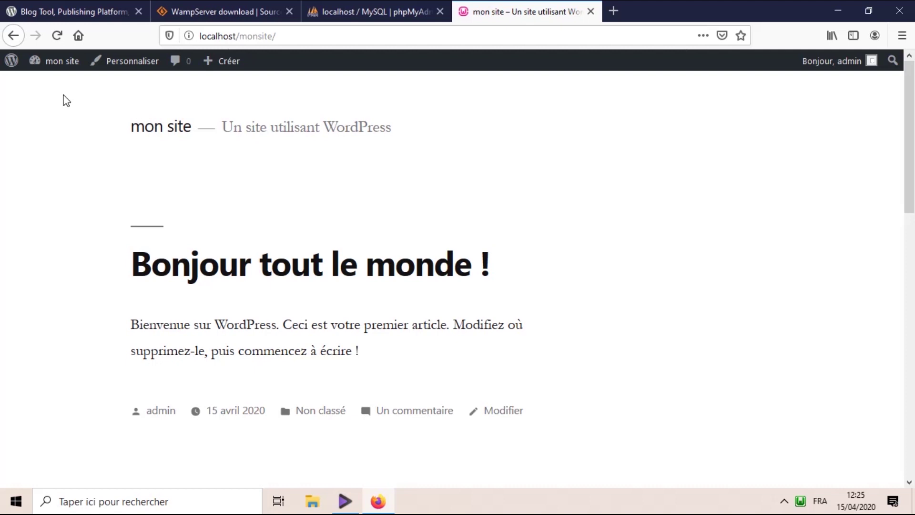
mouse_move(82, 62)
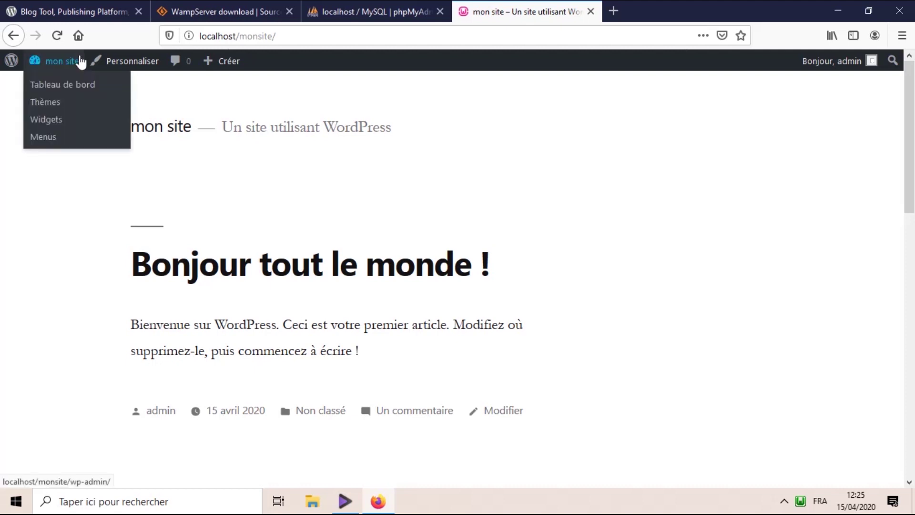
left_click(49, 90)
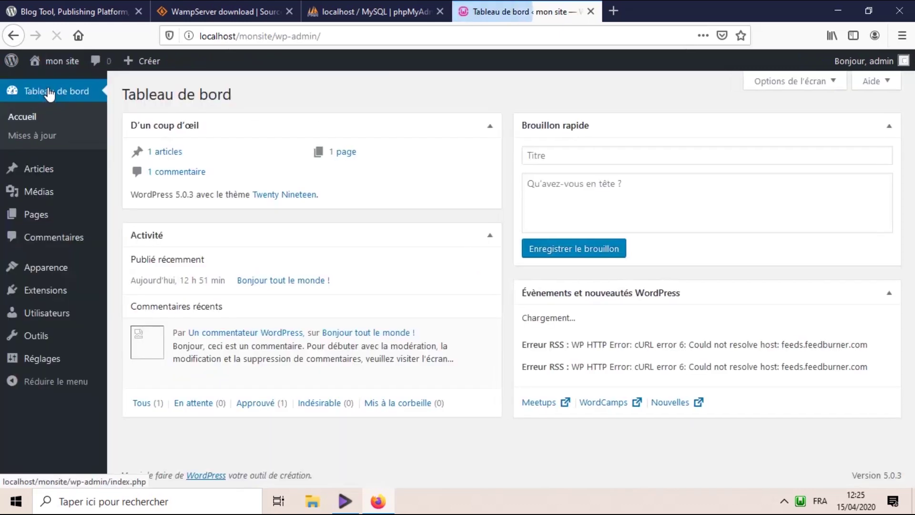